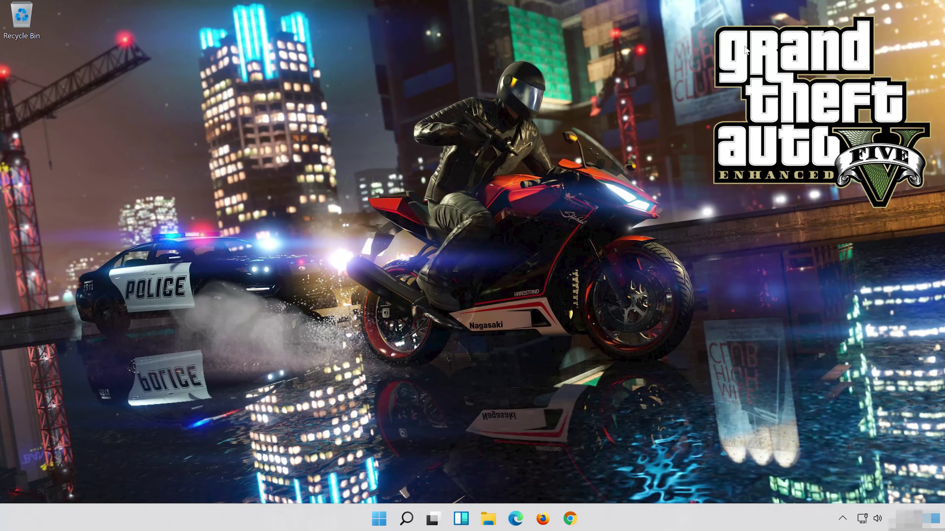
Step: Search Windows for "control panel" and open Control Panel
click(411, 527)
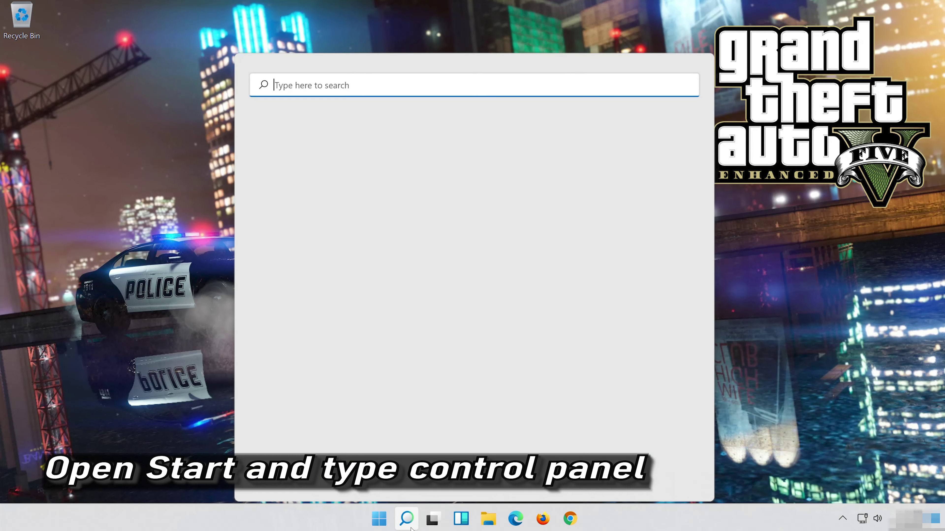
text(c)
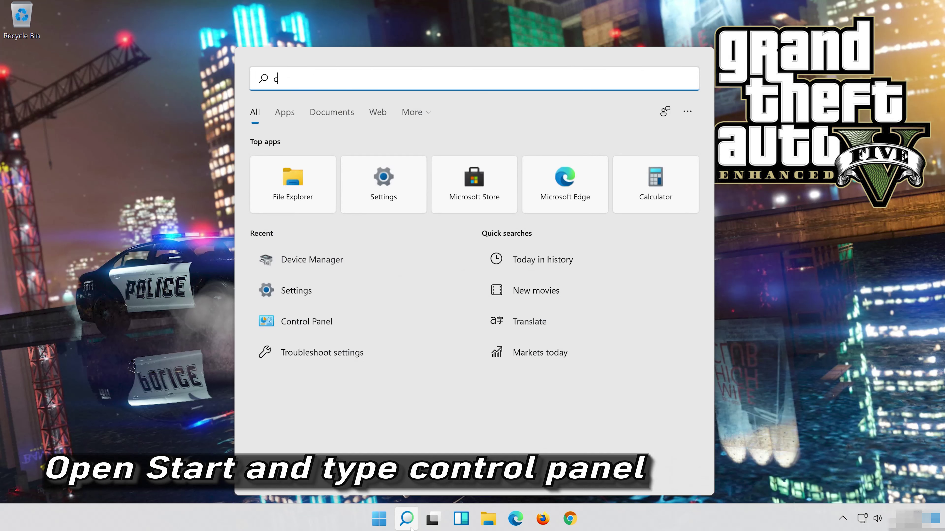
text(ontro)
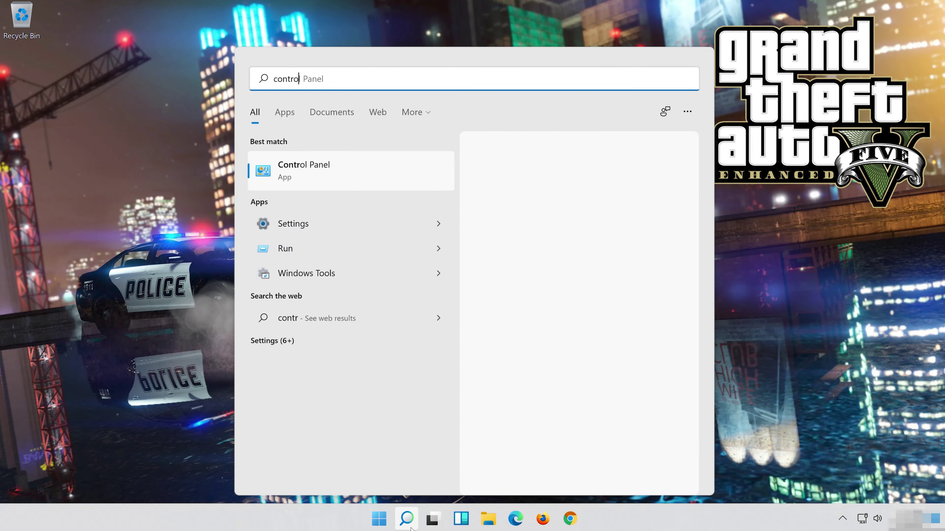
text(l pane)
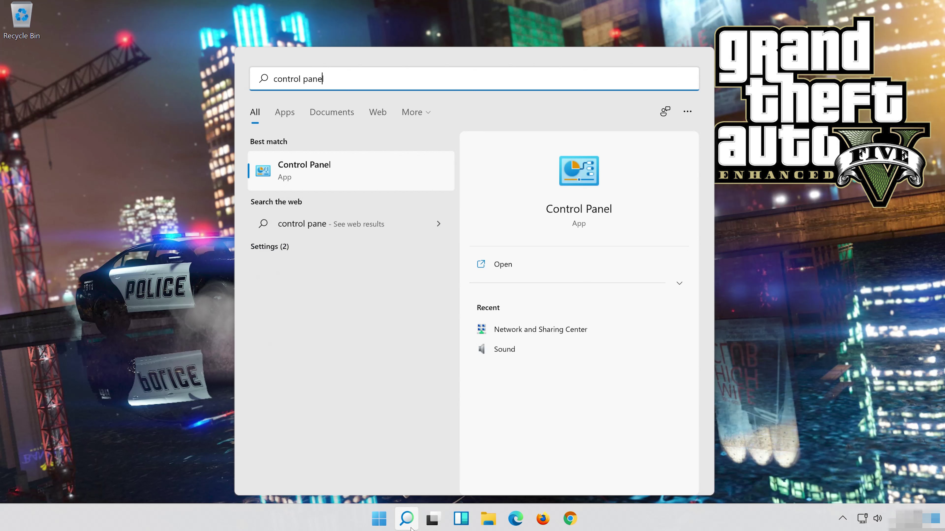
text(l)
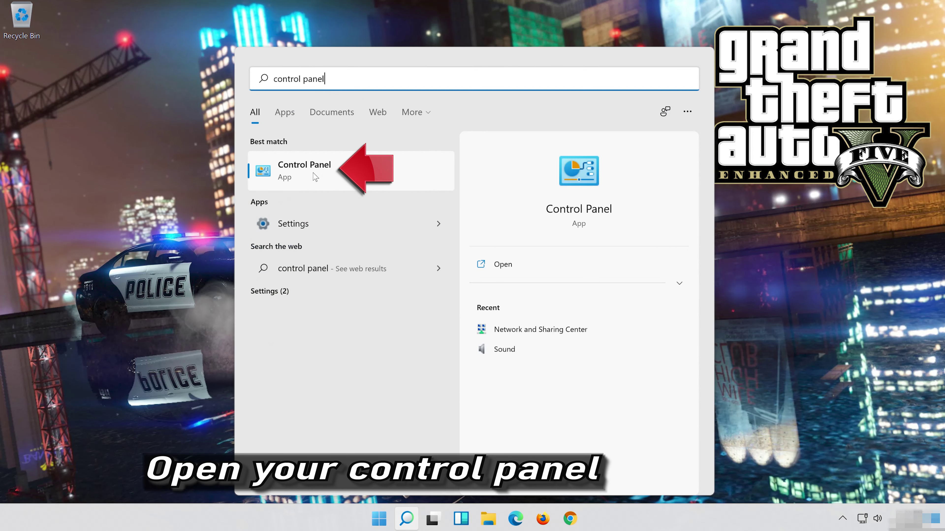
click(398, 171)
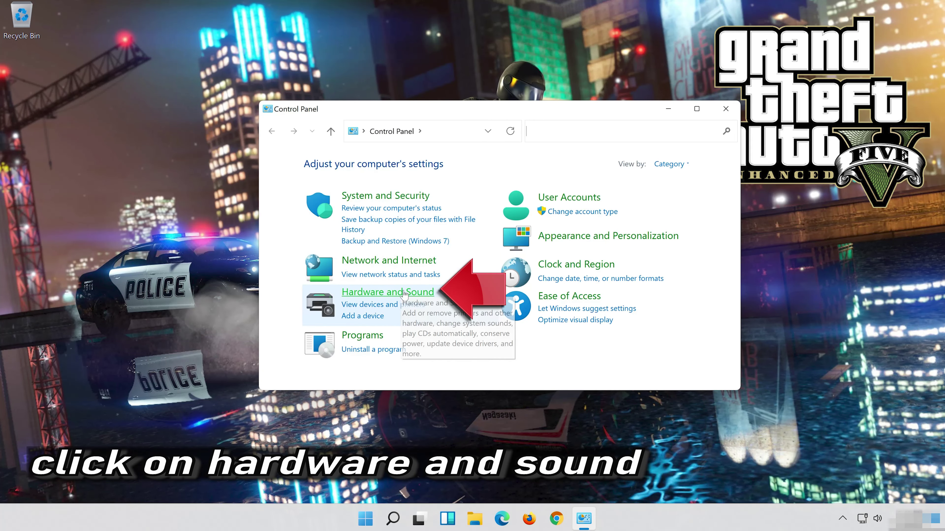
Step: Open the Sound settings under Hardware and Sound, move the dialog toward the desktop's centre and close the Control Panel window
click(426, 292)
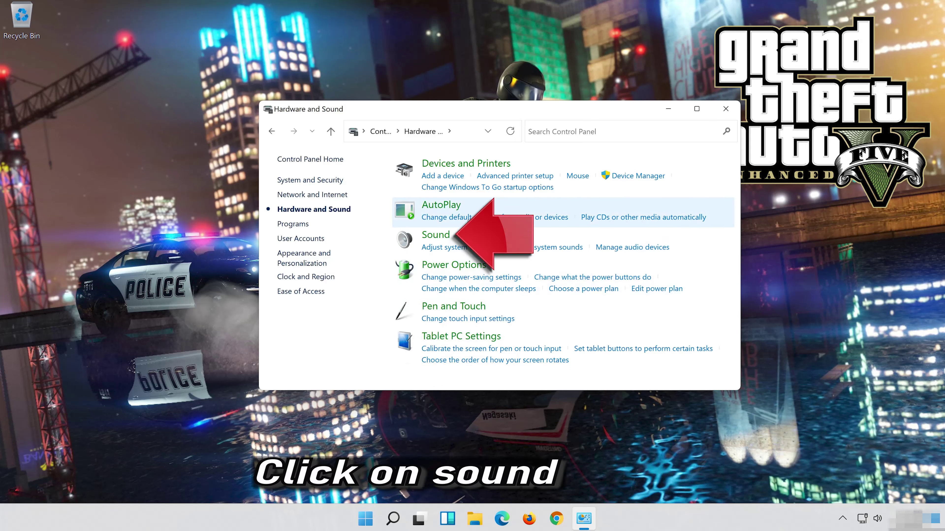
click(435, 237)
drag(158, 34, 499, 106)
click(726, 108)
Step: Disable all enhancements for the Speakers playback device, apply the change and close the sound dialogs
click(442, 162)
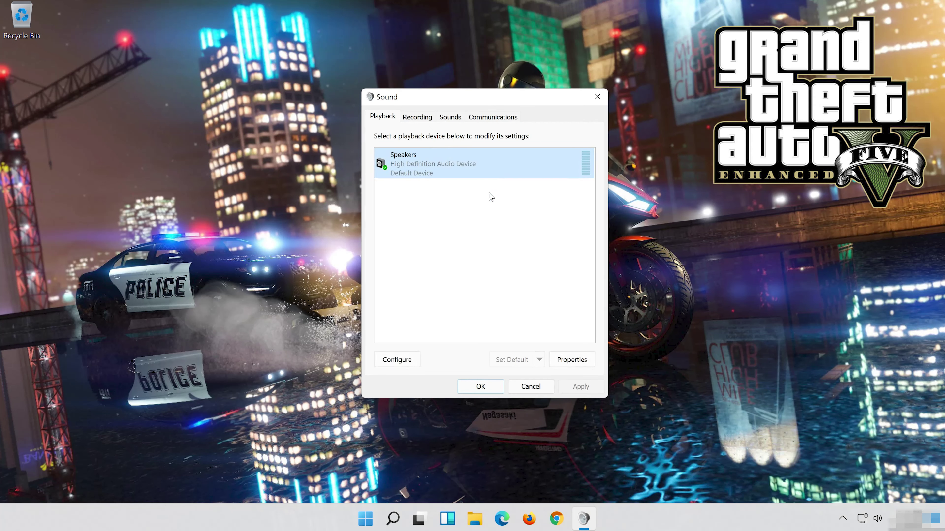
right_click(485, 156)
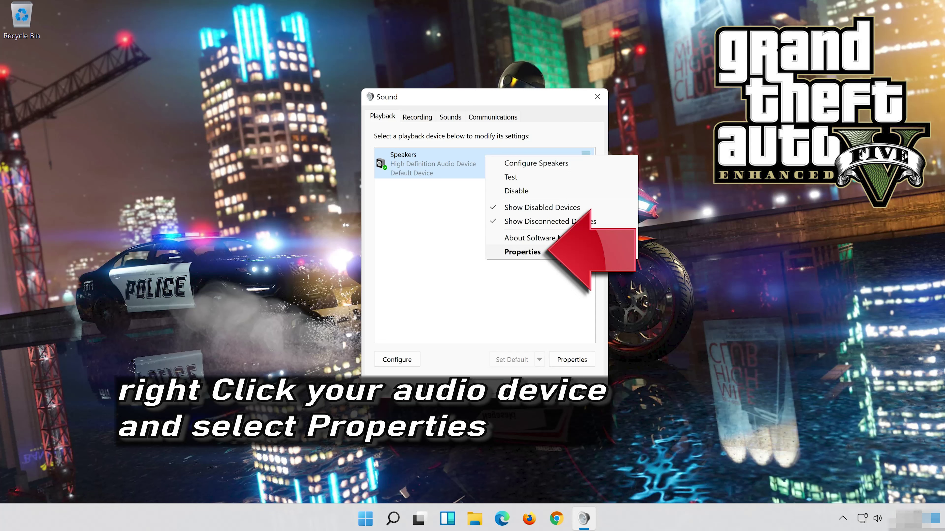
click(522, 252)
click(466, 115)
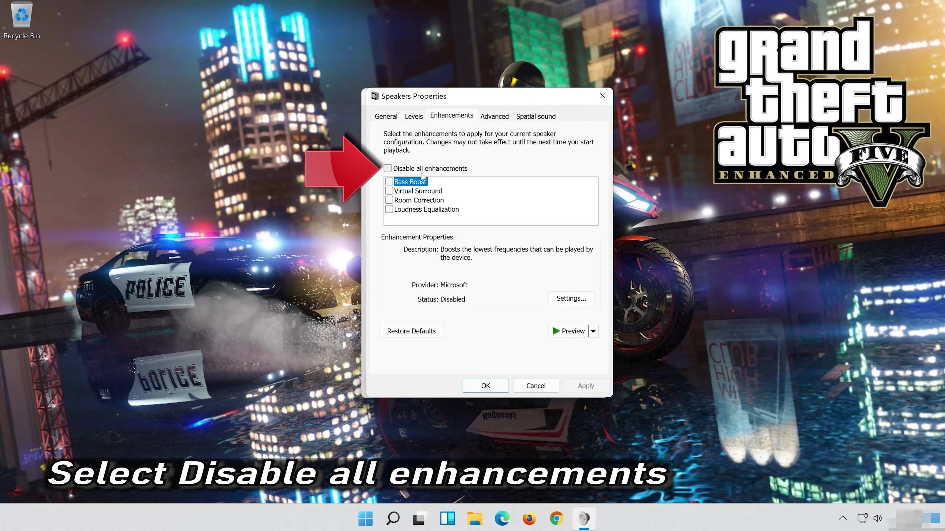
click(392, 170)
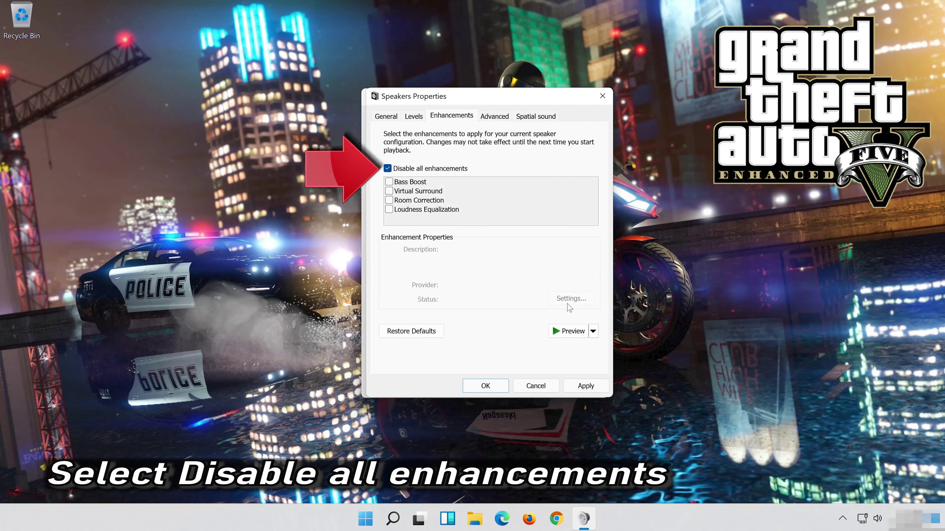
click(593, 389)
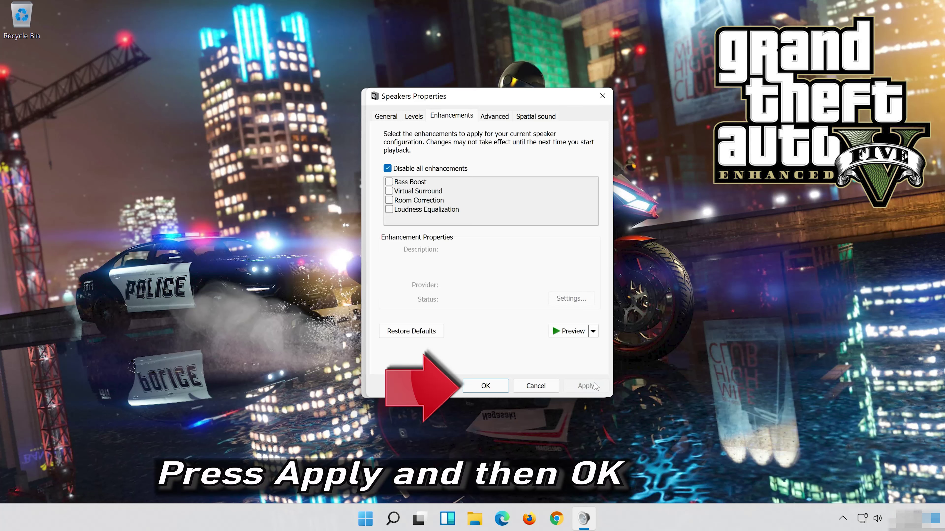
click(504, 386)
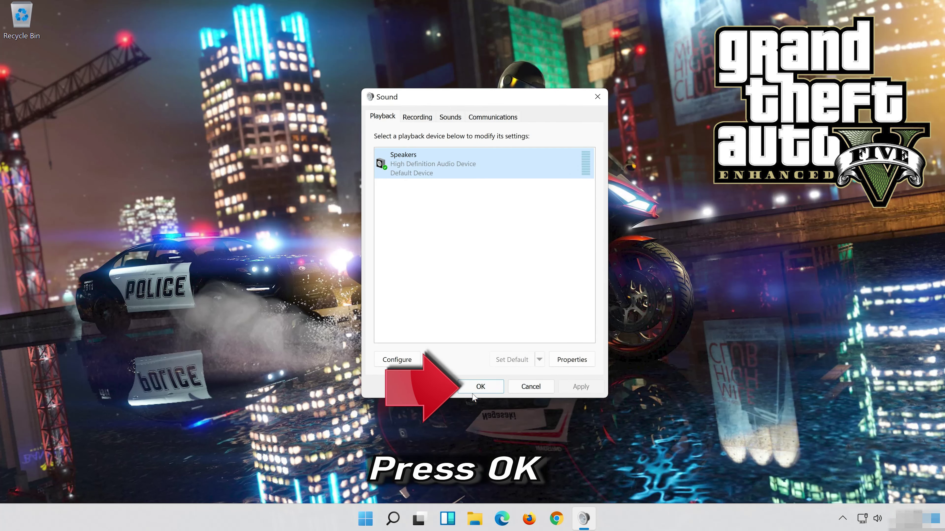
click(480, 386)
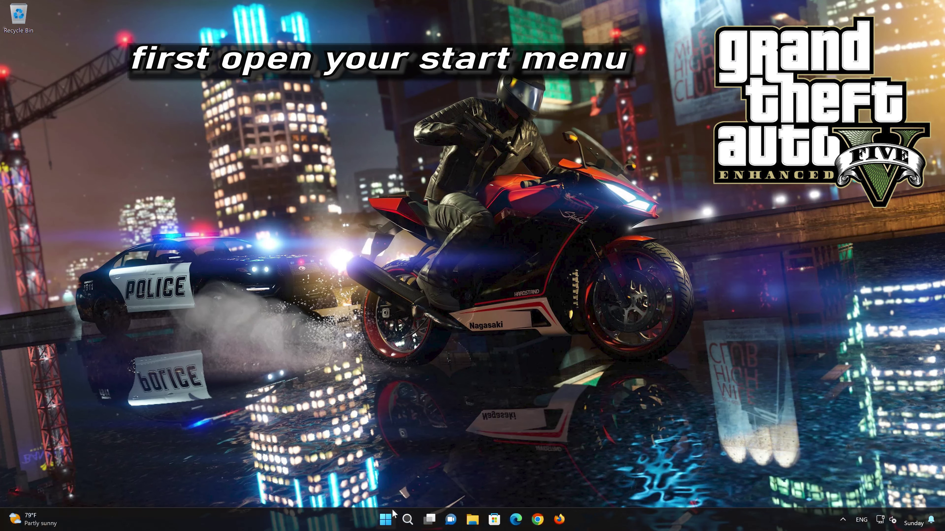
Step: Open Windows Settings and go to the Other troubleshooters page in the System Troubleshoot section
click(393, 516)
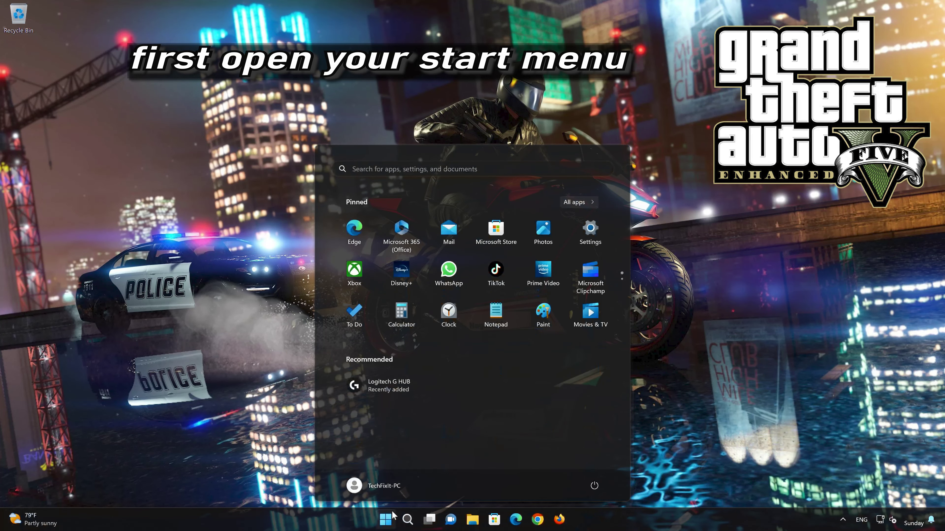
click(590, 233)
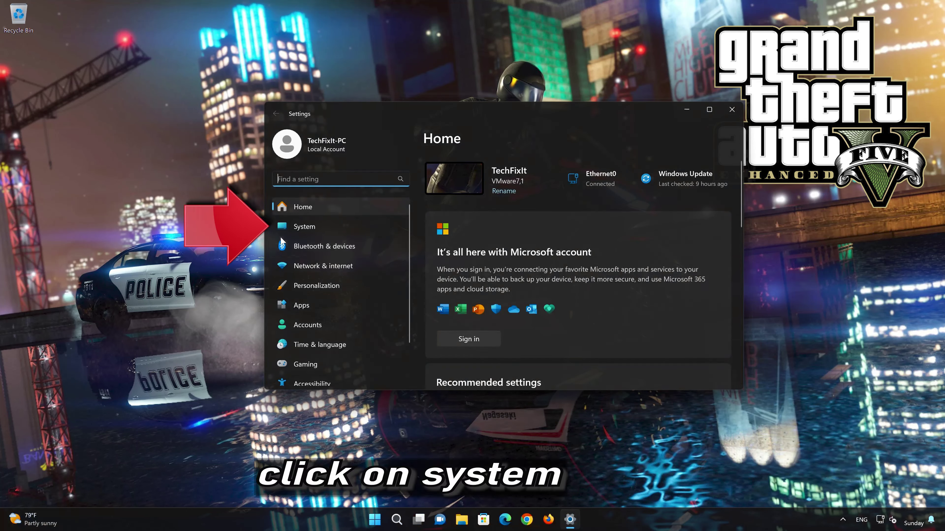
click(334, 226)
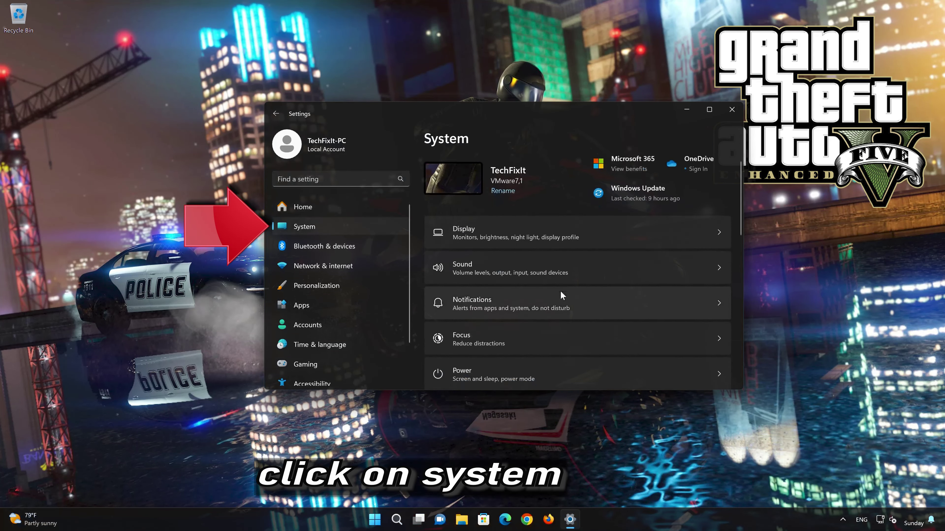
scroll(560, 291, down, 8)
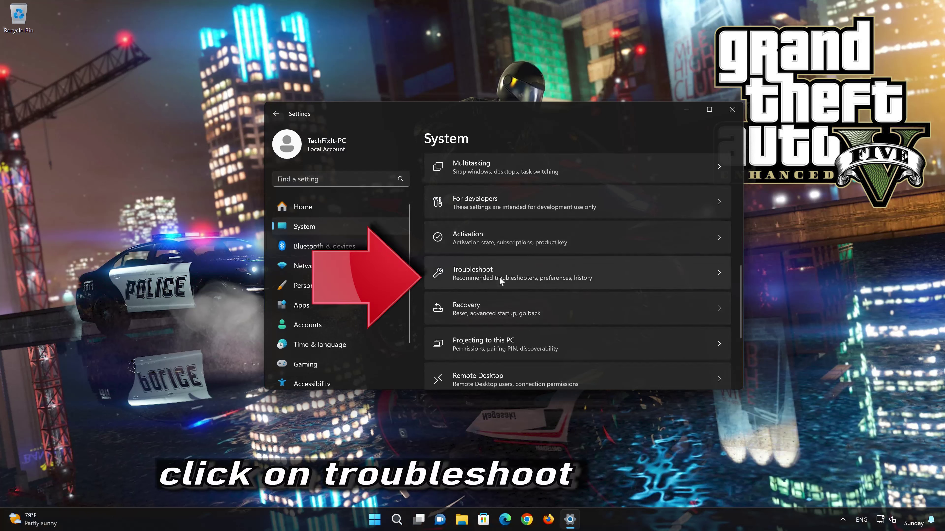
scroll(499, 262, down, 1)
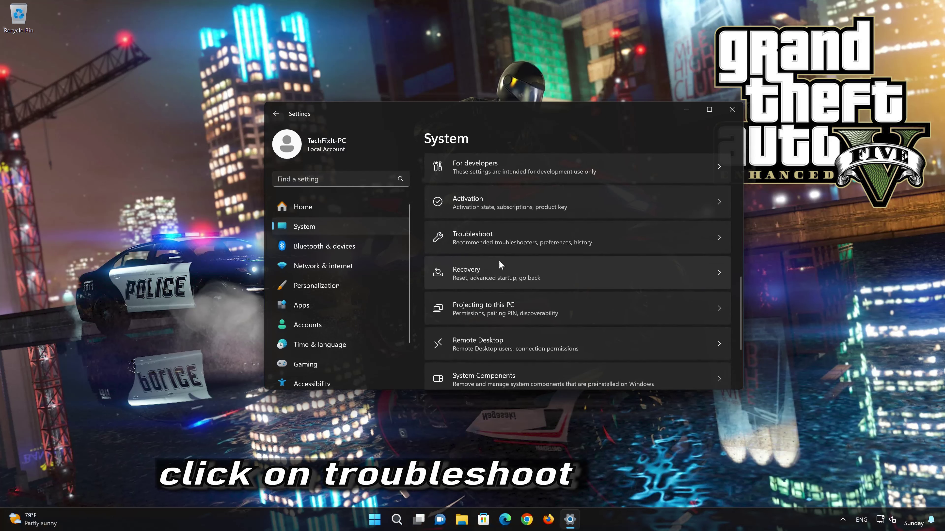
click(520, 248)
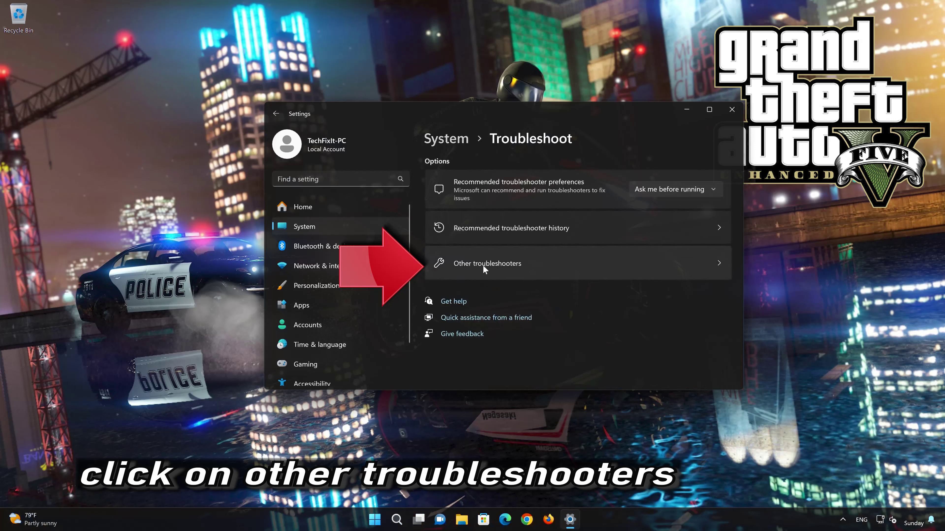
click(509, 273)
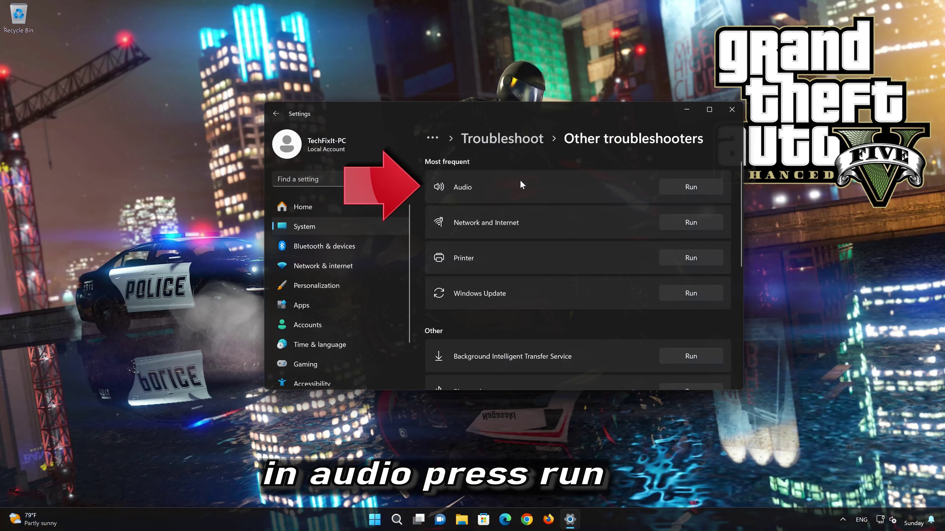
Step: Run the Audio troubleshooter, consenting to diagnostics and an audio services restart, answer that the problem is solved, and close both windows
click(691, 187)
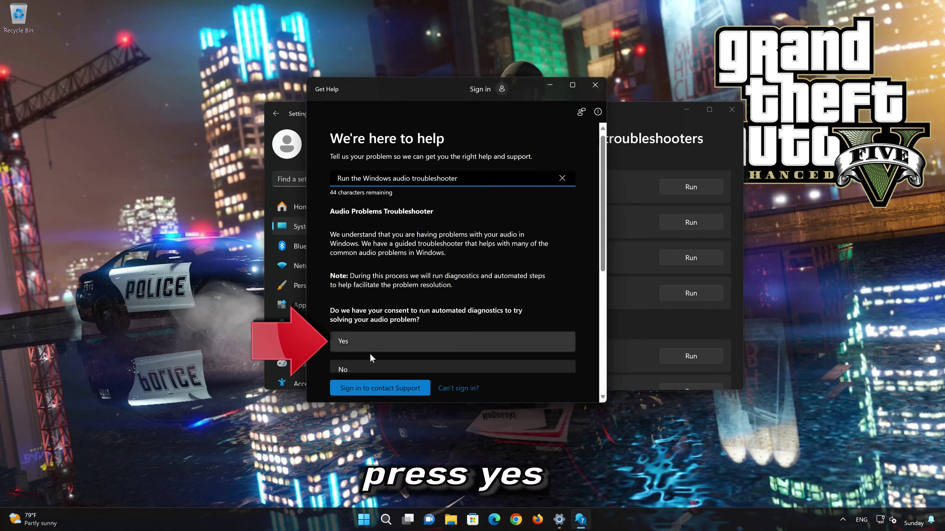
click(394, 348)
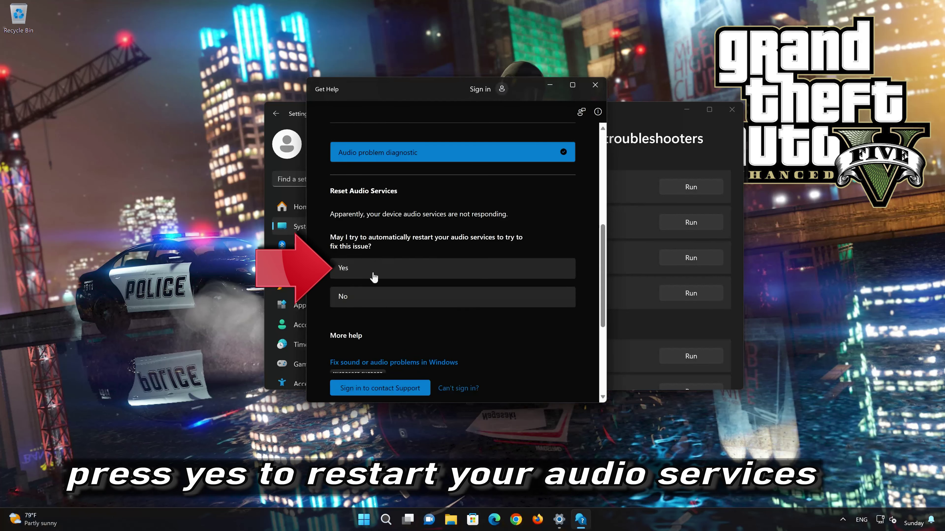
click(407, 274)
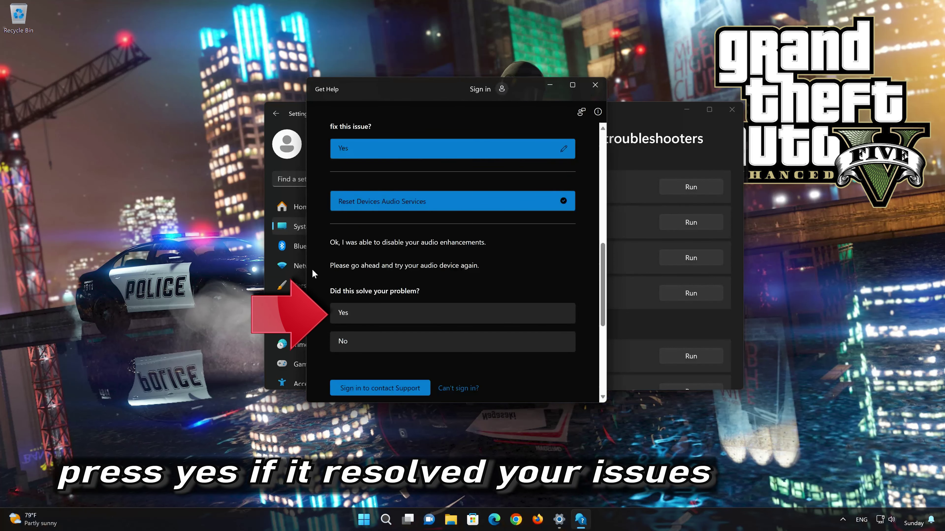
click(408, 313)
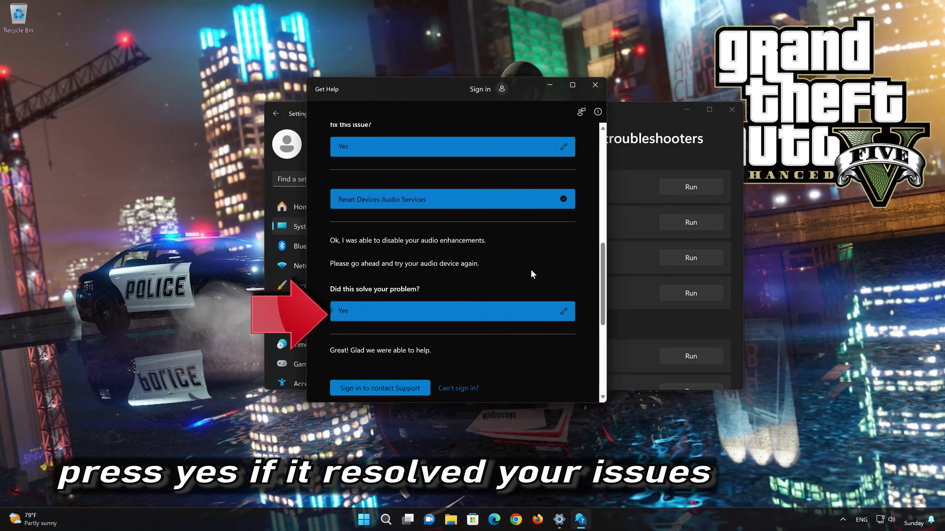
click(595, 85)
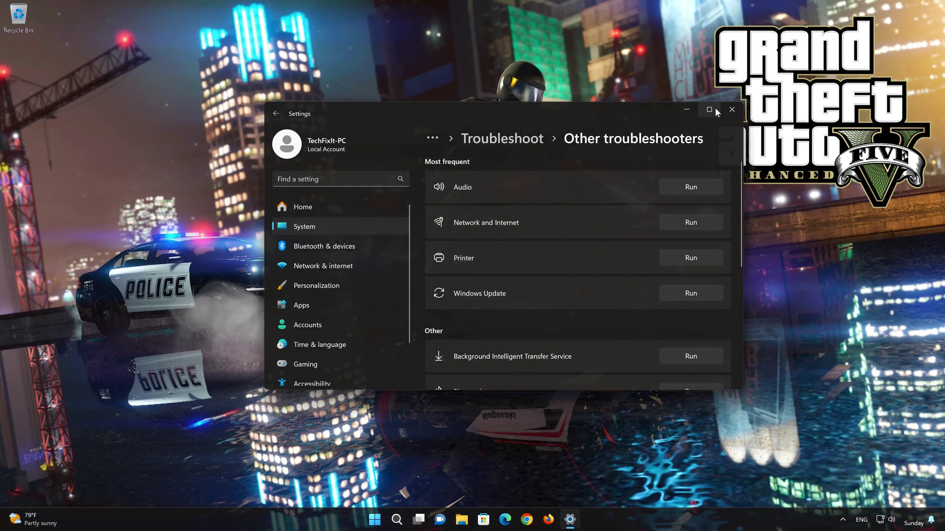
click(725, 112)
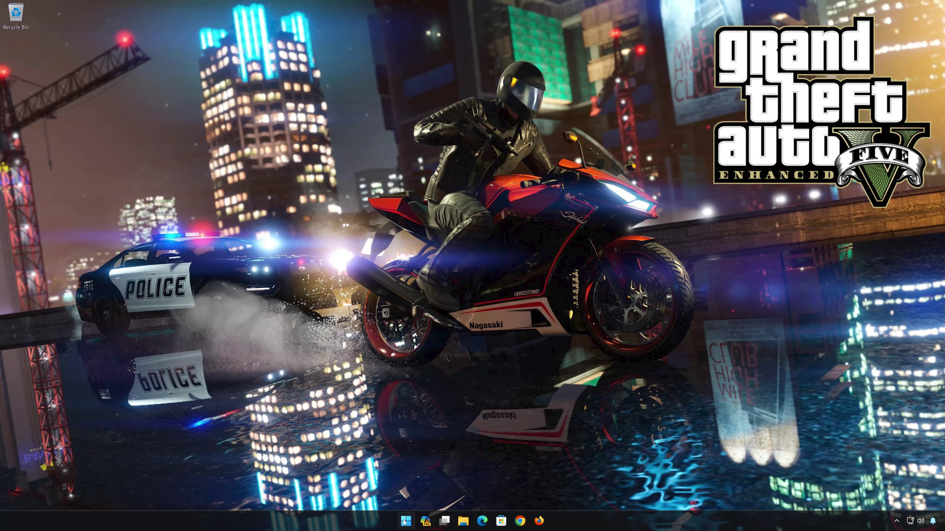
Step: Find Control Panel by searching for "control panel" and open it
click(405, 522)
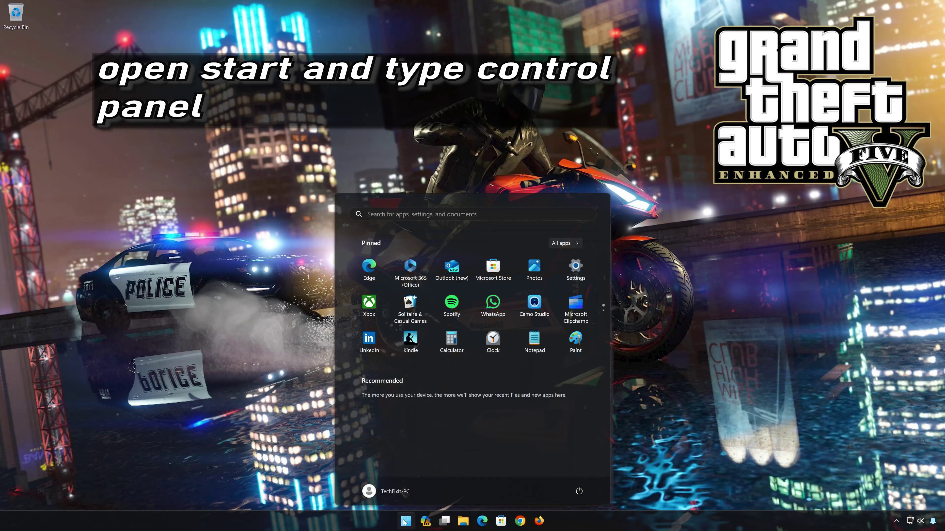
text(control panel)
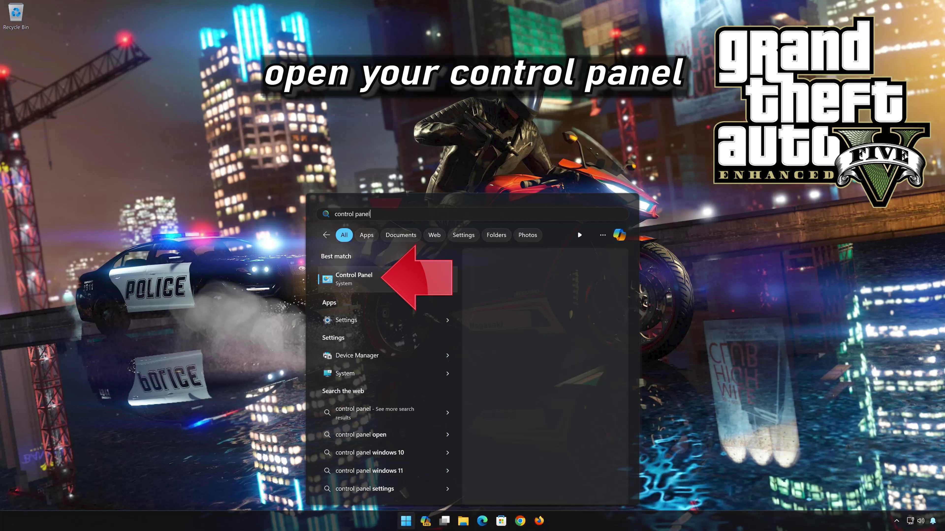
click(398, 281)
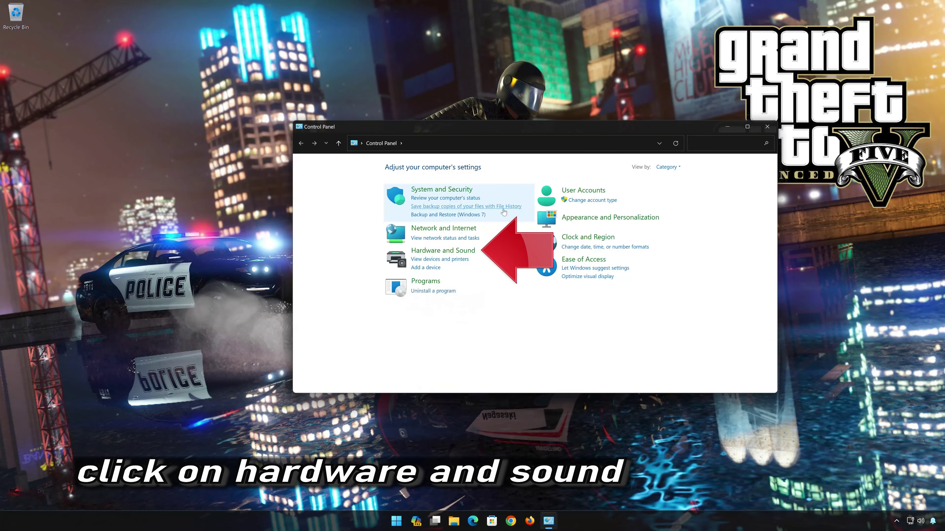
Step: Open Sound from the Hardware and Sound category, reposition its dialog over the Control Panel window, and close Control Panel
click(447, 252)
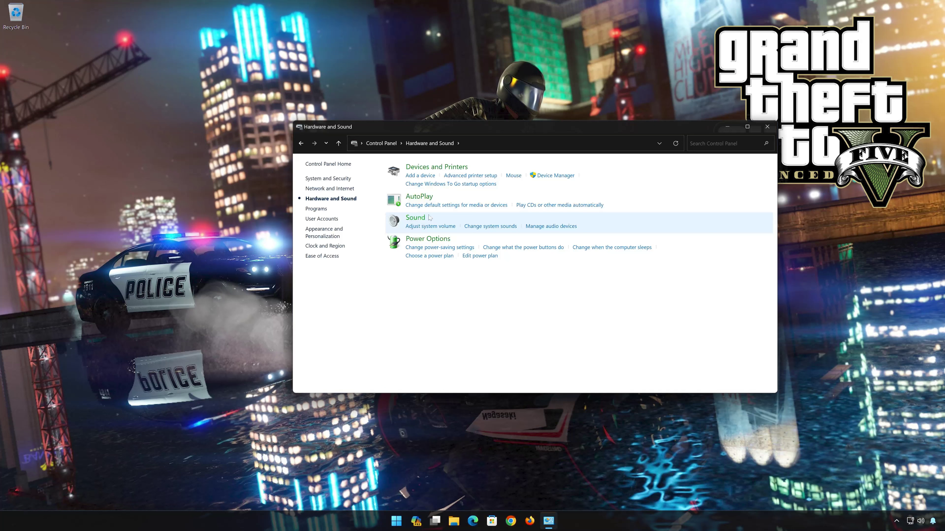
click(411, 220)
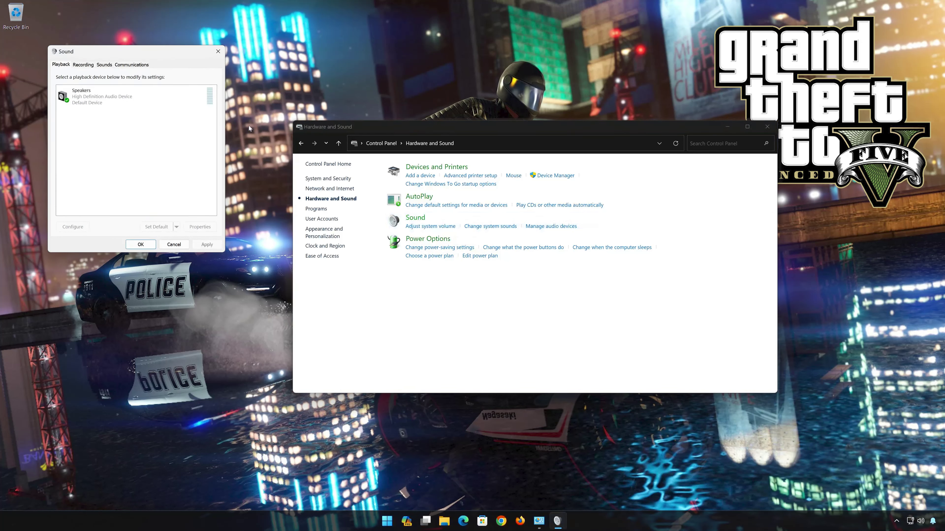
drag(168, 53, 557, 138)
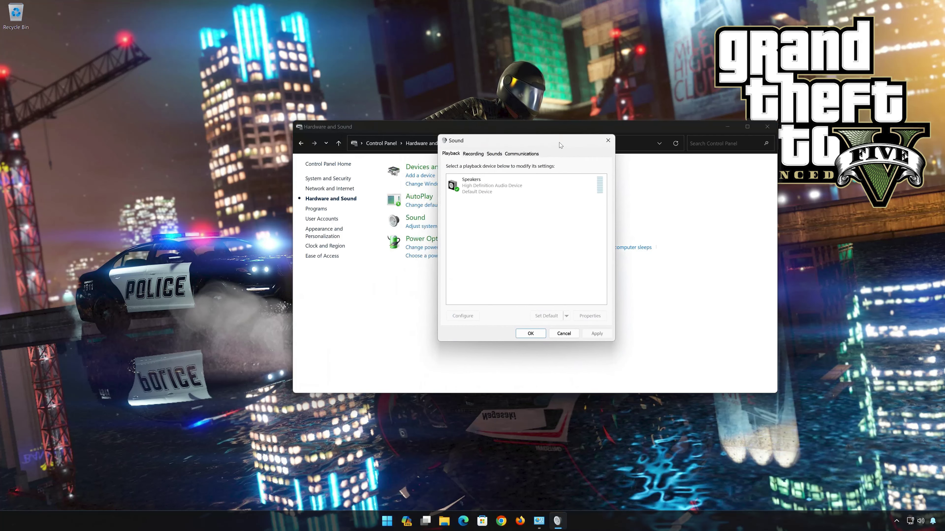
click(766, 129)
click(765, 128)
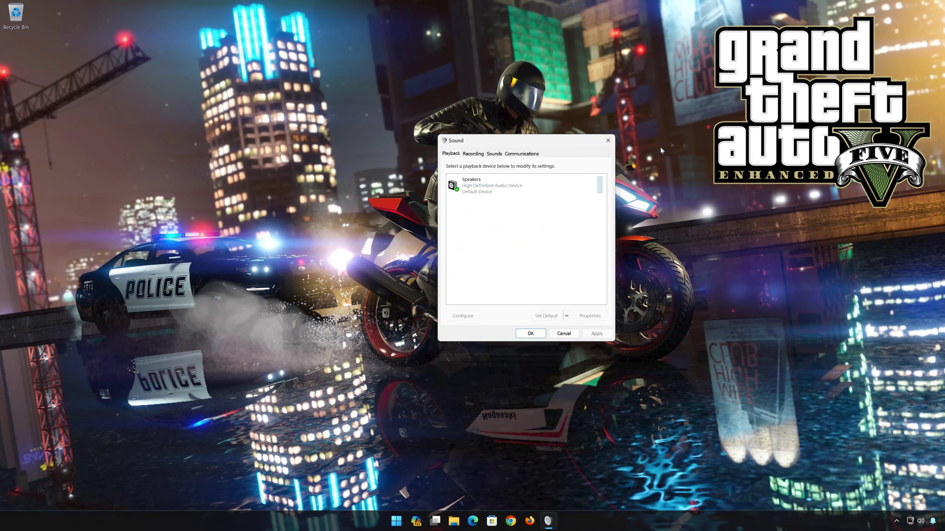
Step: Set the default format in the Speakers' advanced properties to 16 bit, 44100 Hz (CD Quality)
click(490, 190)
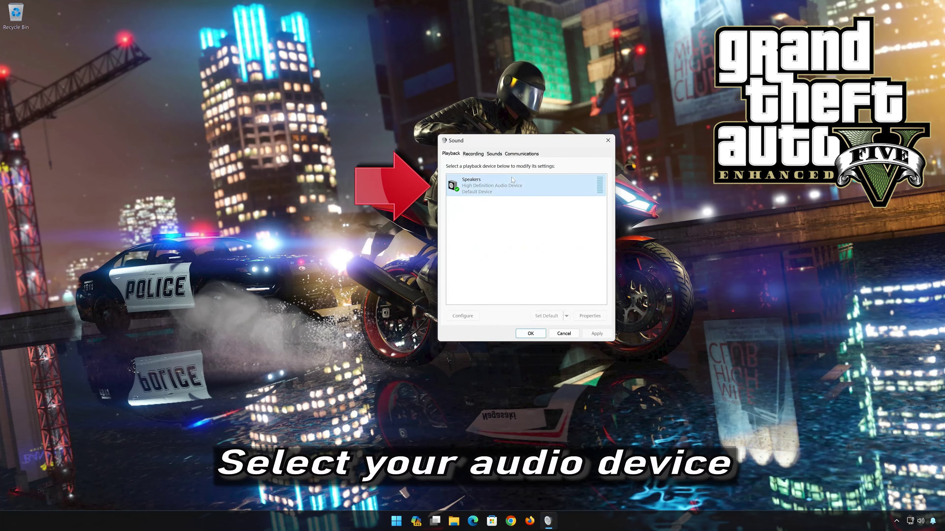
right_click(498, 186)
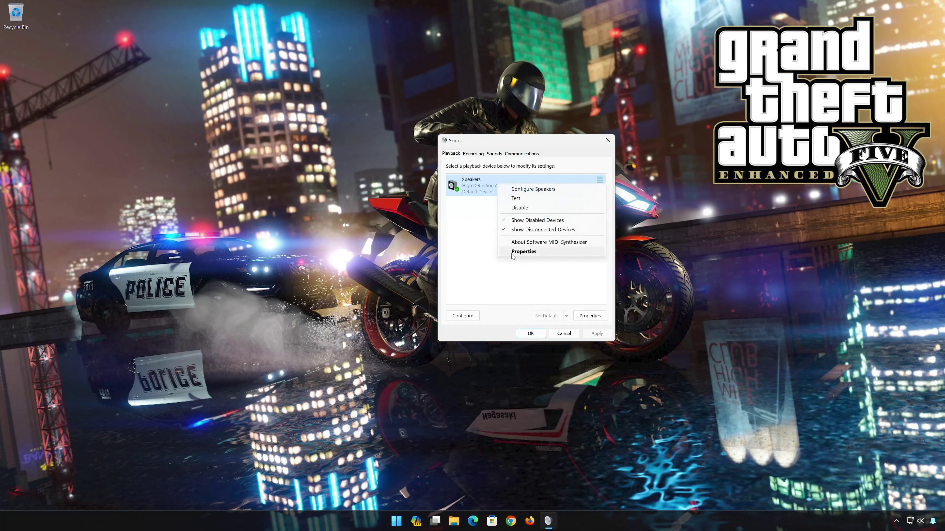
click(533, 253)
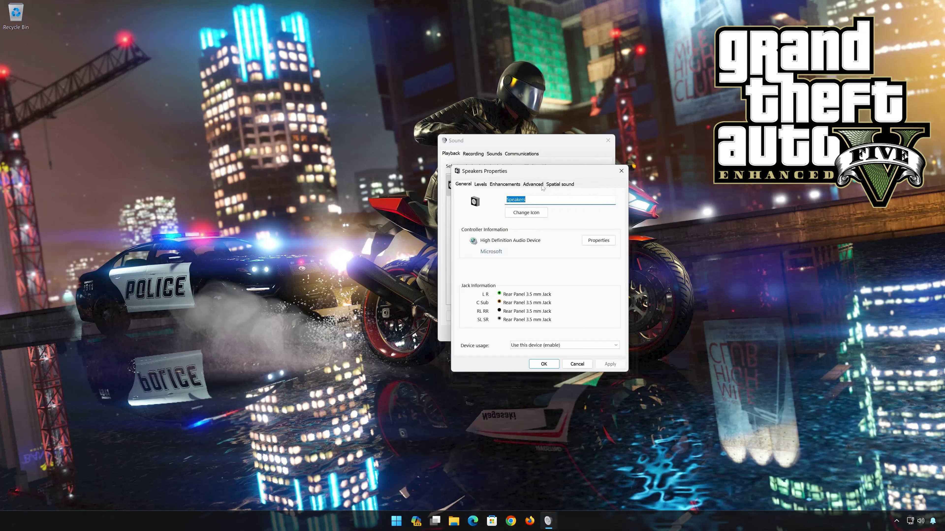
click(533, 184)
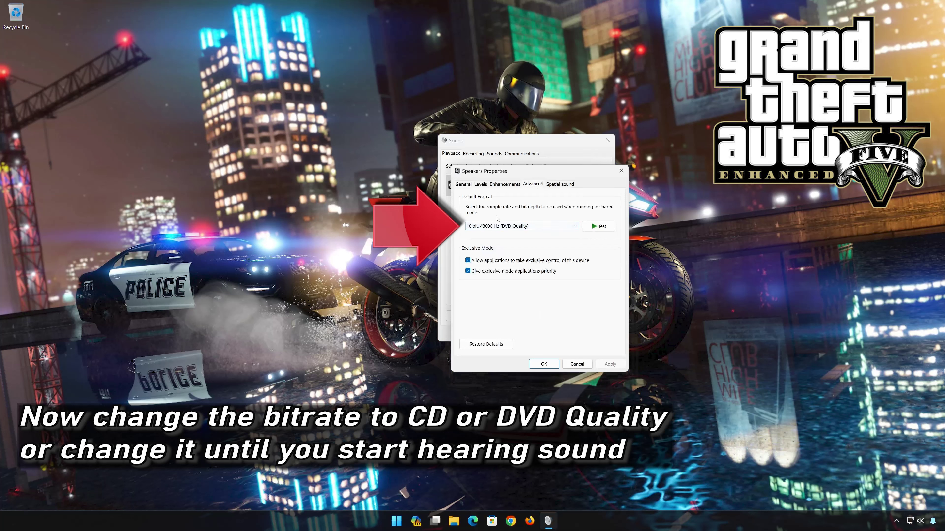
click(511, 227)
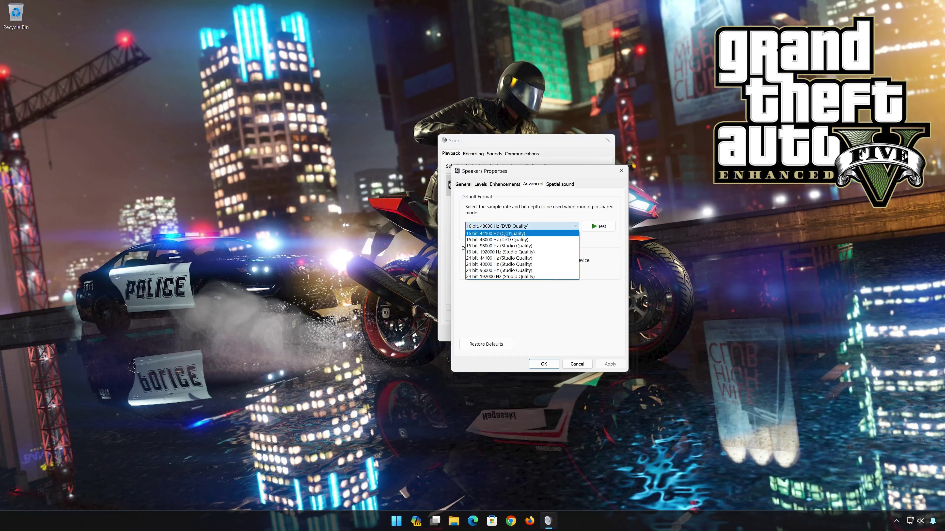
click(523, 234)
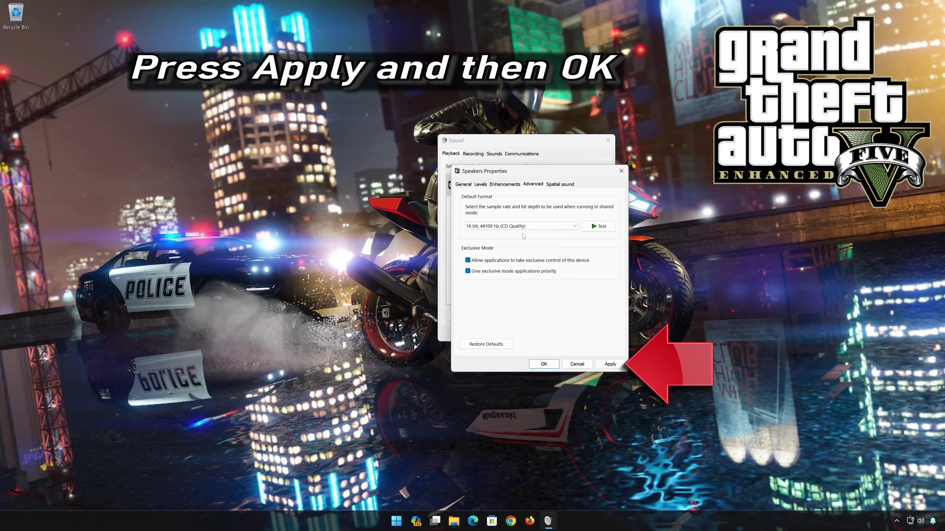